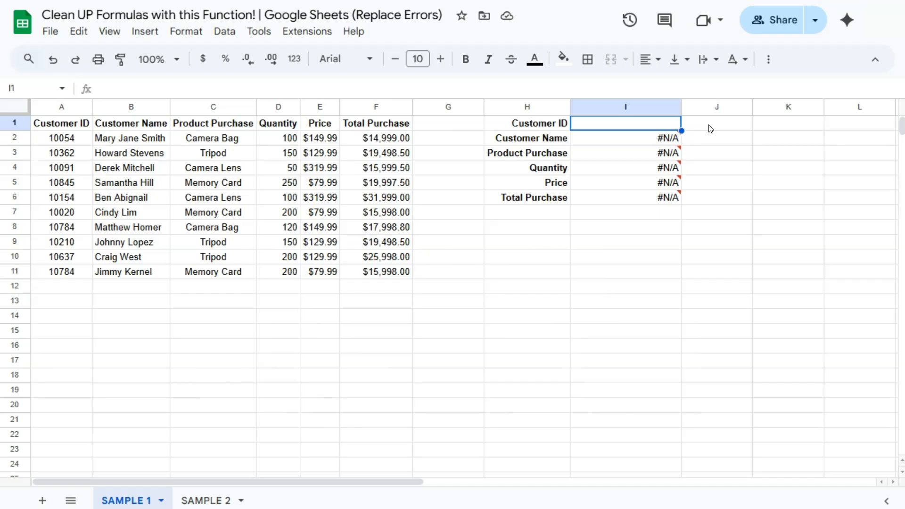
Step: Examine the errors in the lookup result cells I2:I6 while the Customer ID cell I1 is empty
left_click_drag(586, 140, 598, 194)
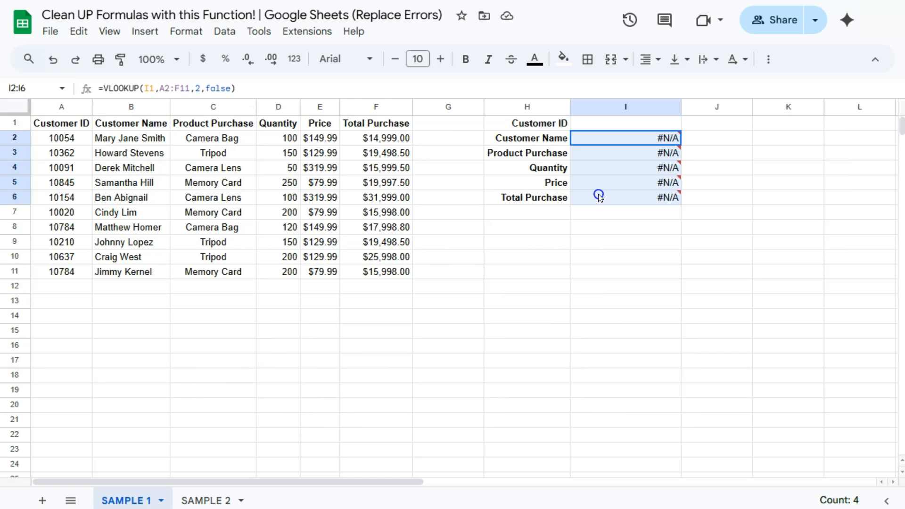
left_click(599, 124)
mouse_move(601, 172)
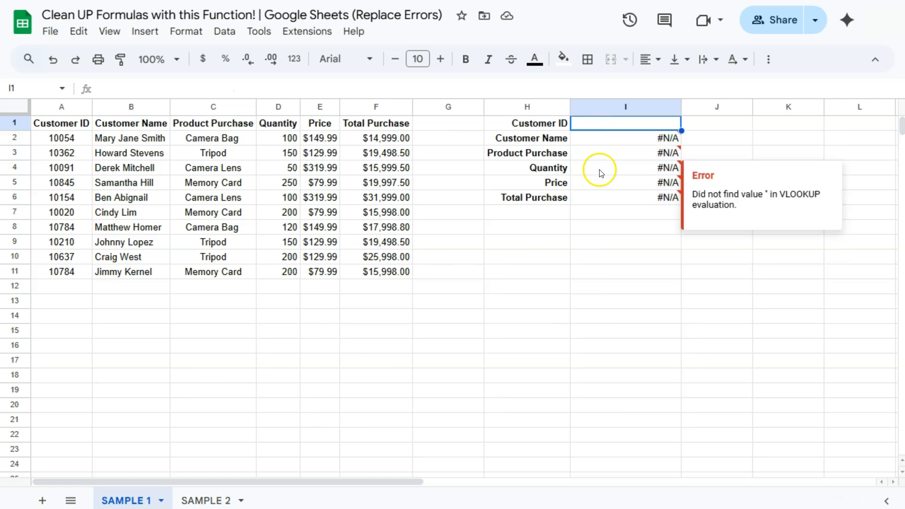
left_click_drag(643, 137, 645, 198)
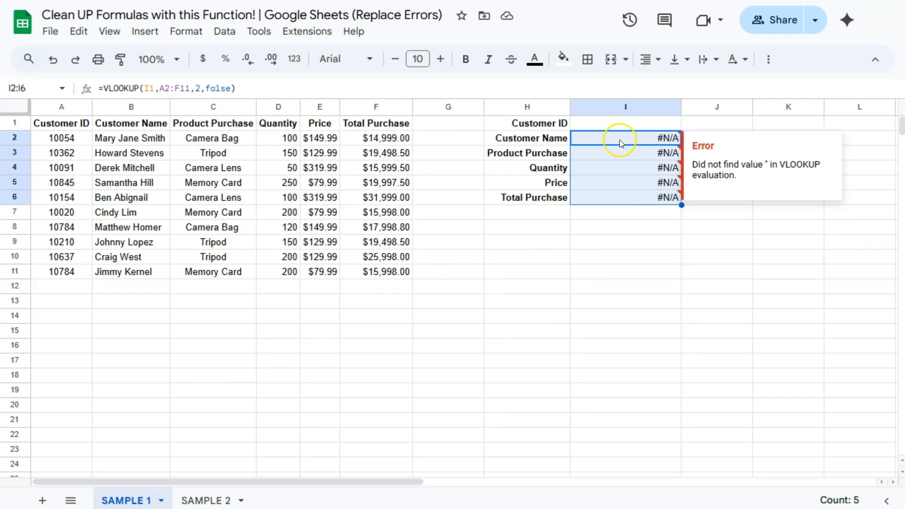
left_click(613, 125)
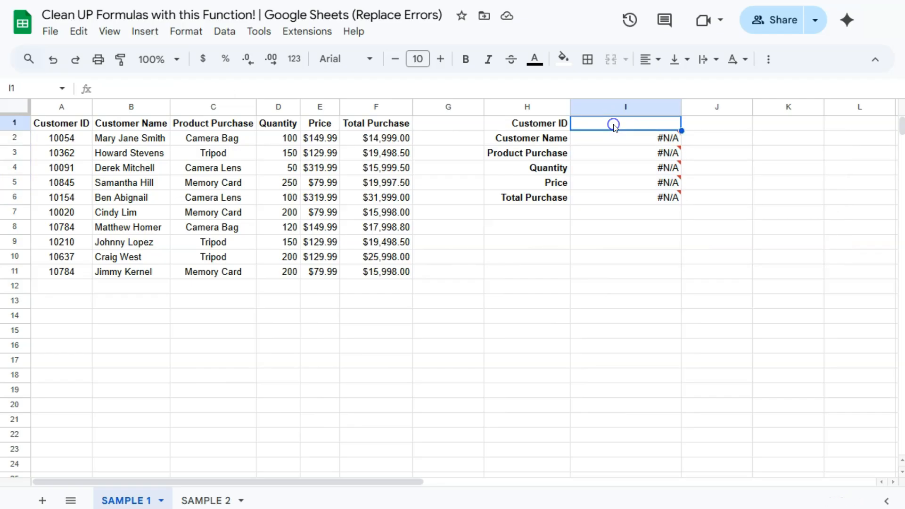
Step: Test the lookup by entering the customer ID from row 2 of the table into I1, and clear the cell again
left_click(621, 124)
type("10054")
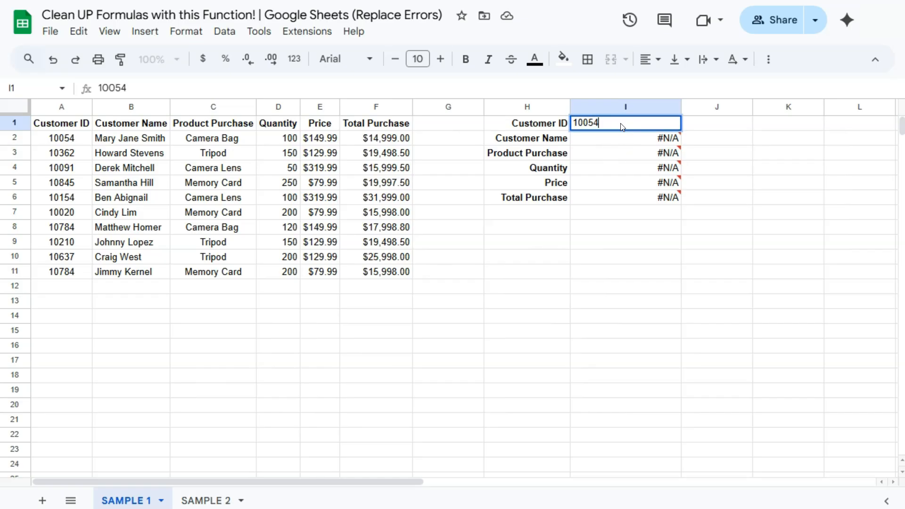
key("Return")
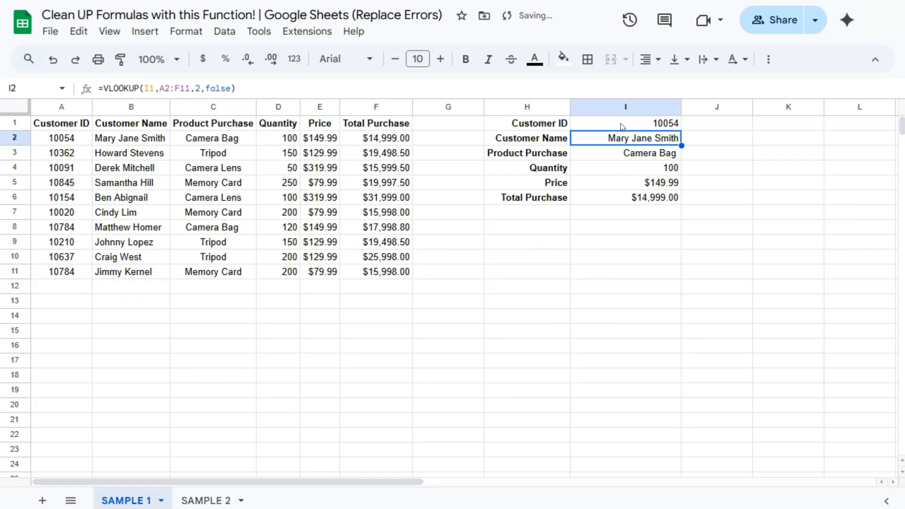
left_click(622, 125)
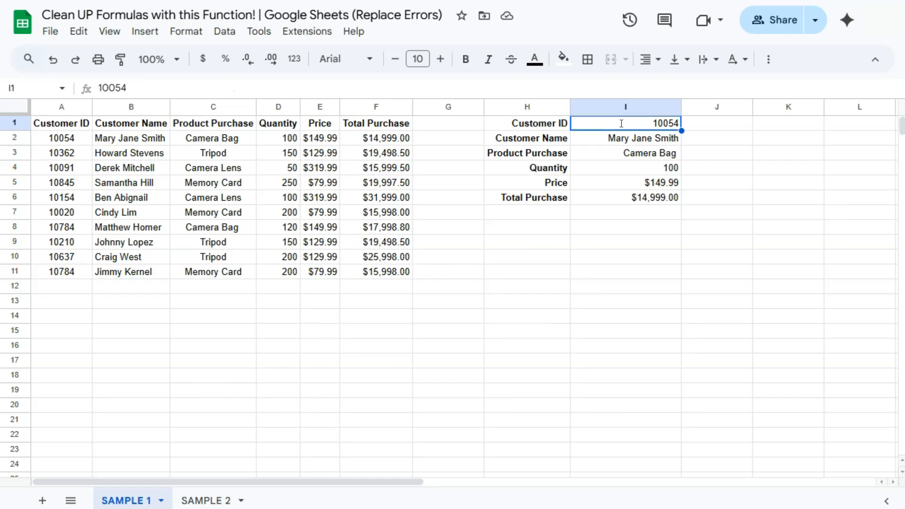
key("Delete")
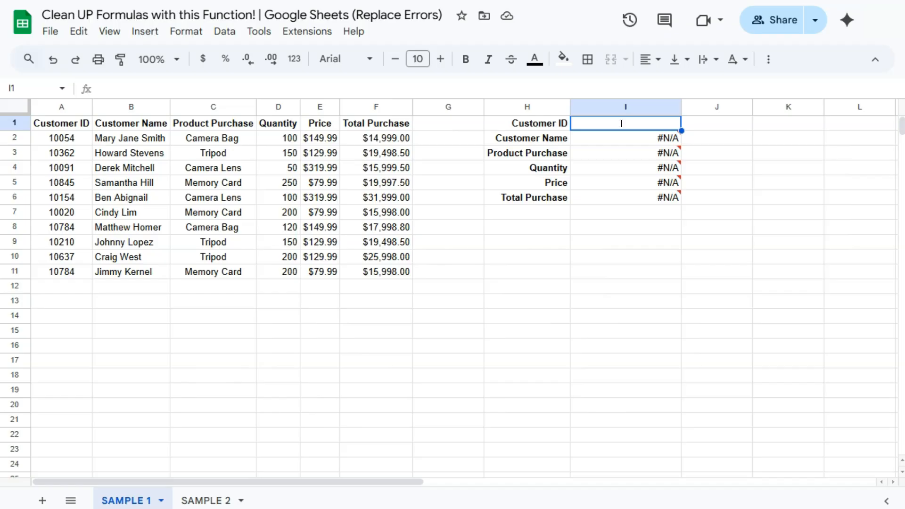
Step: Test the lookup in I1 with a customer ID that is missing from the table, and clear the cell again
type("10092")
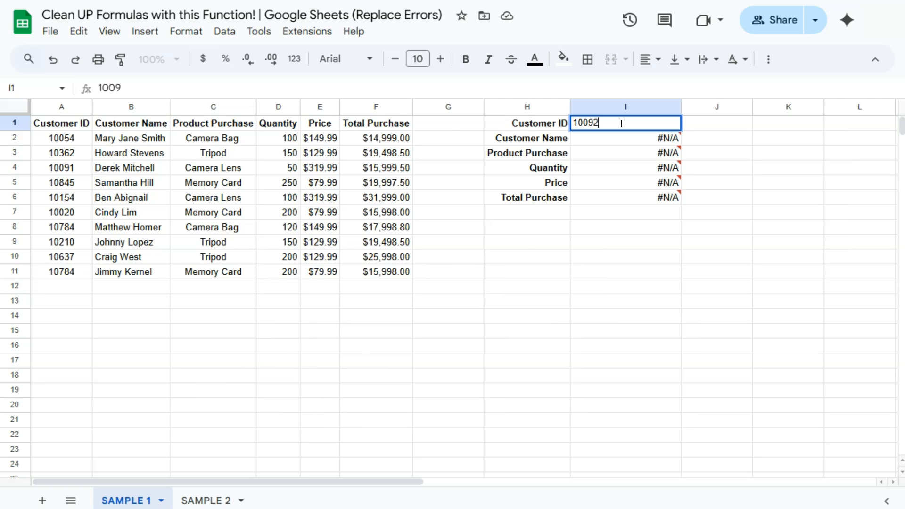
key("Return")
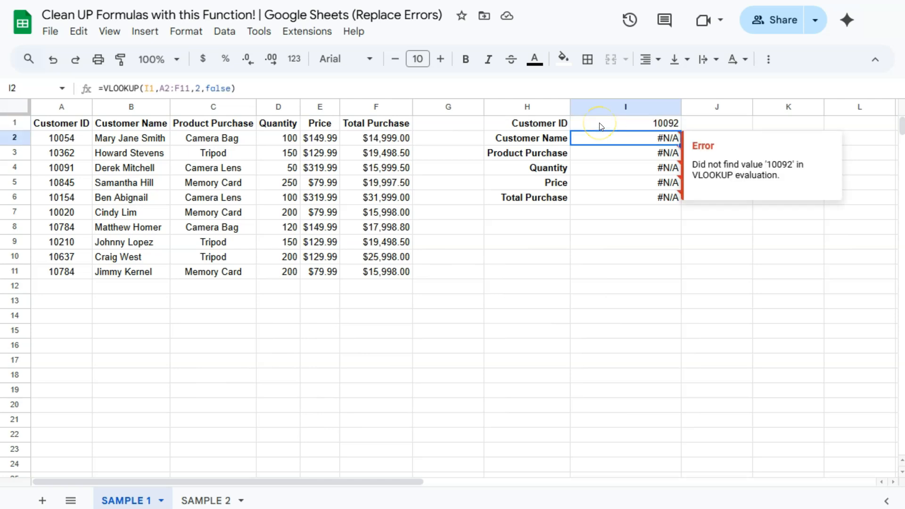
left_click(655, 125)
key("Delete")
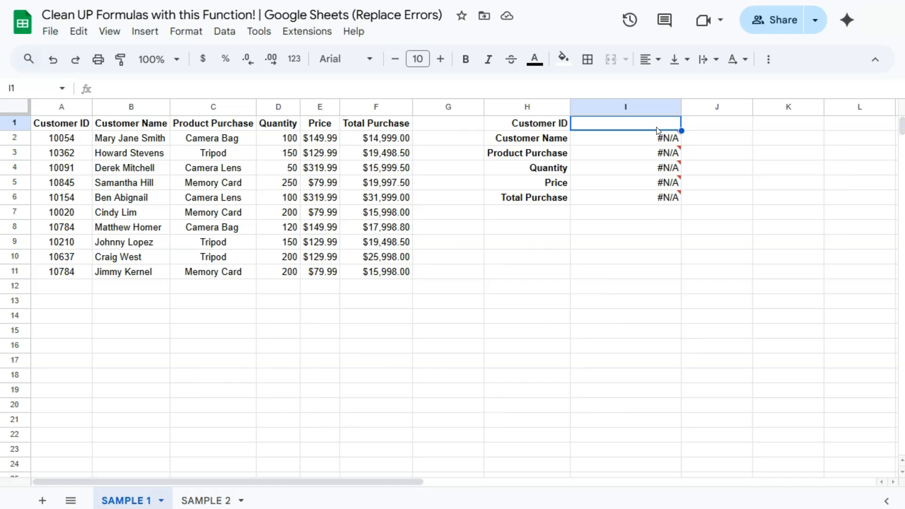
Step: Review the VLOOKUP formula in the Customer Name result cell I2 without changing it
left_click(657, 137)
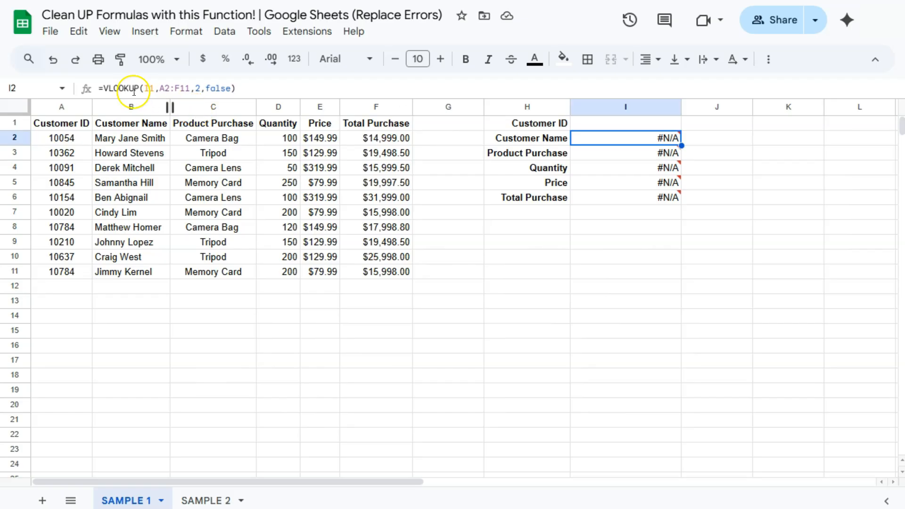
double_click(635, 137)
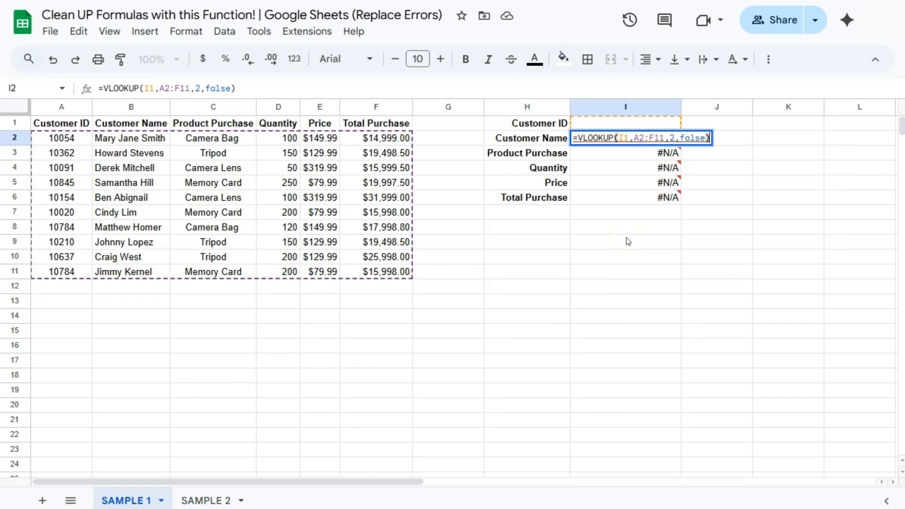
key("Escape")
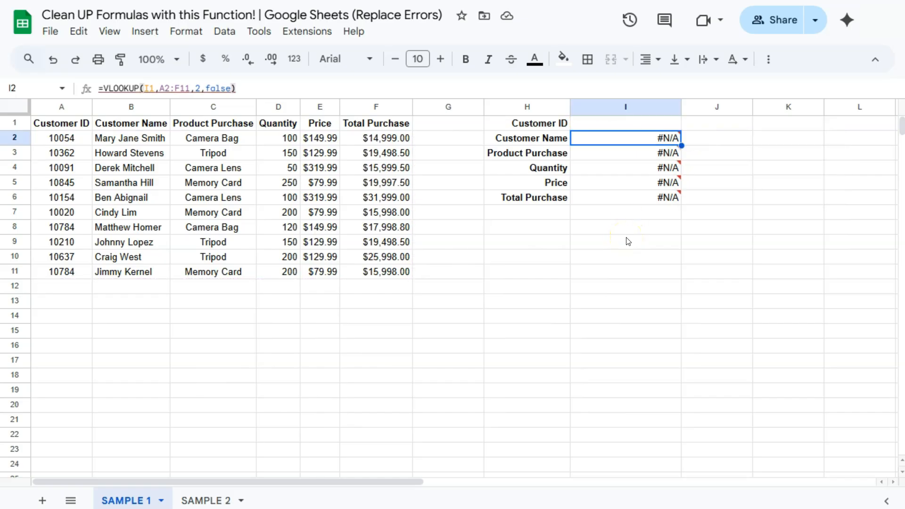
Step: Wrap the Customer Name formula in I2 with IFERROR: =IFERROR(VLOOKUP(I1,A2:F11,2,false),"NOT FOUND")
left_click(103, 89)
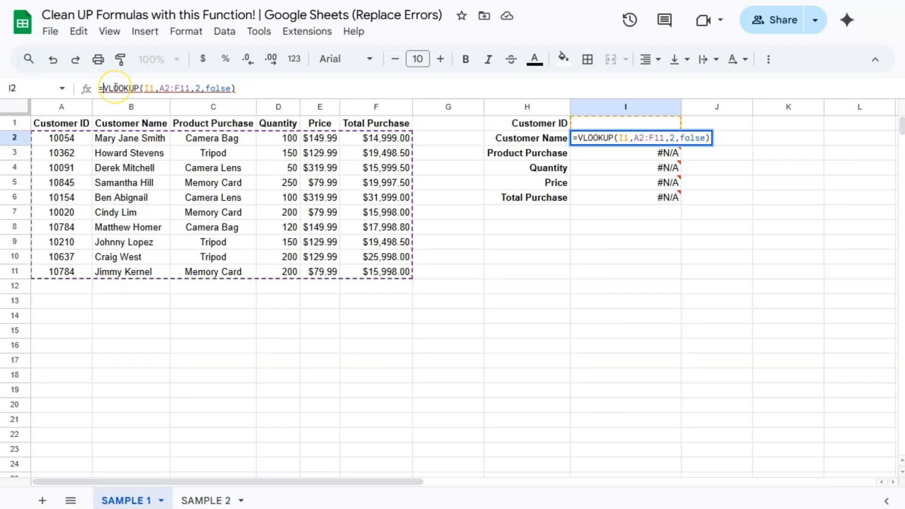
type("IFERROR")
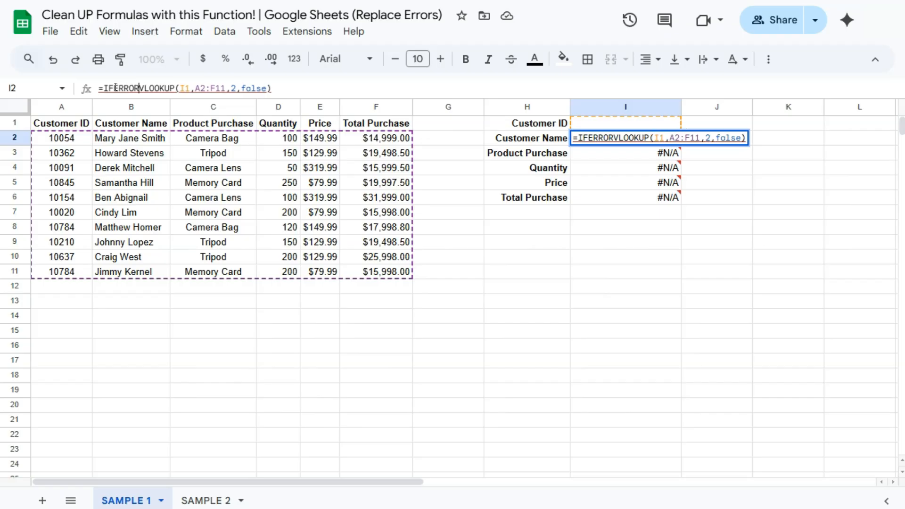
type("(")
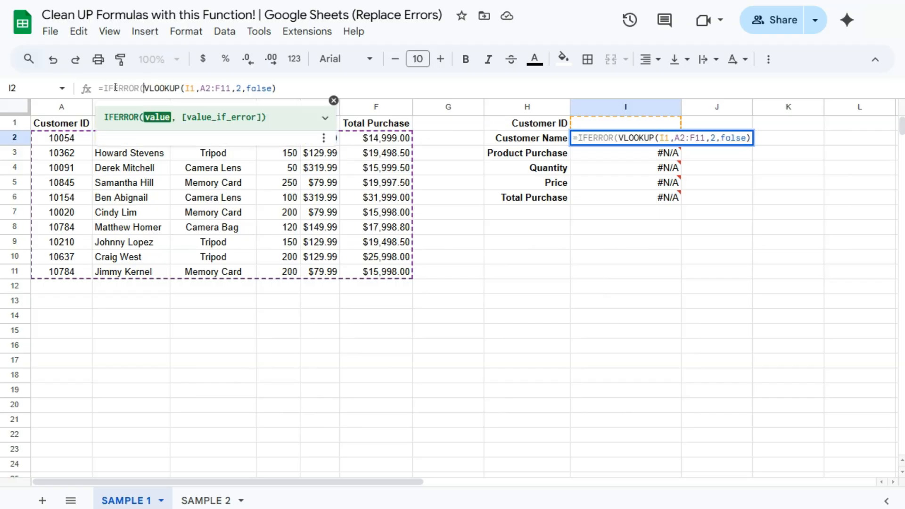
left_click_drag(144, 89, 272, 89)
left_click(277, 89)
type(",")
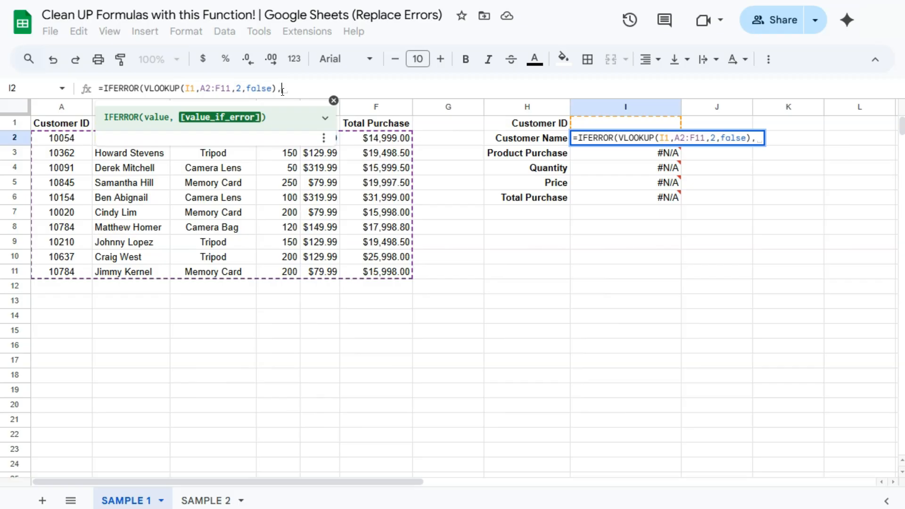
left_click(282, 89)
type("\"NO")
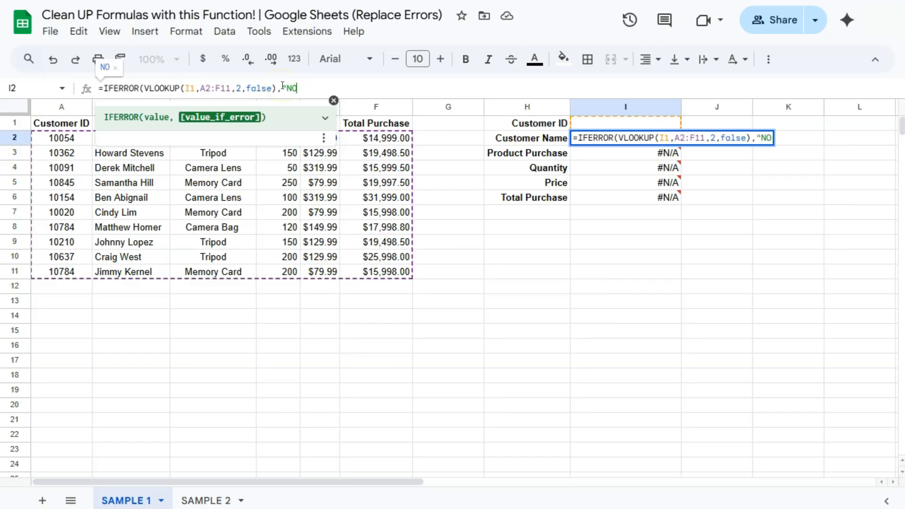
type("T FOUND")
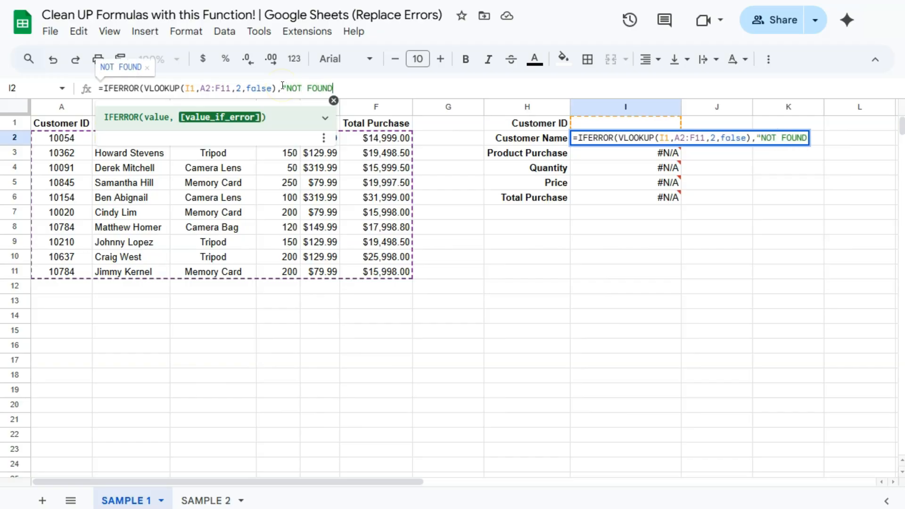
type("\")")
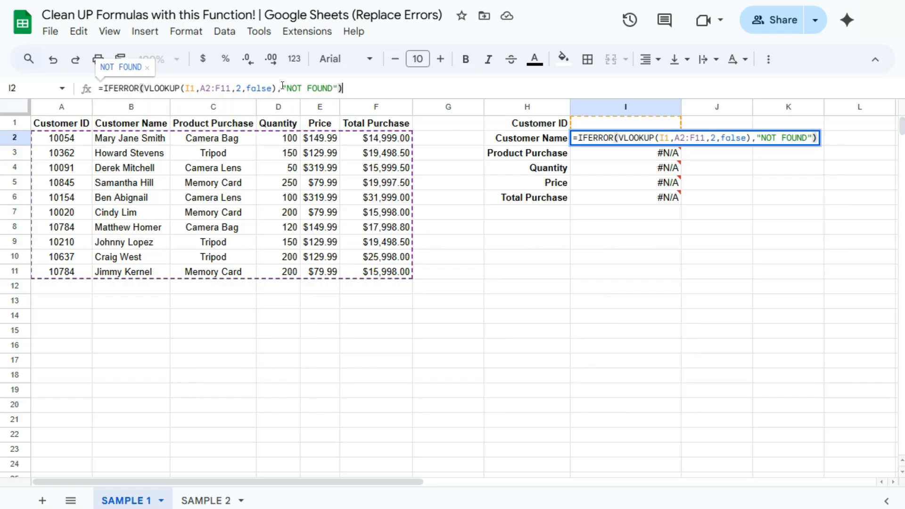
key("Return")
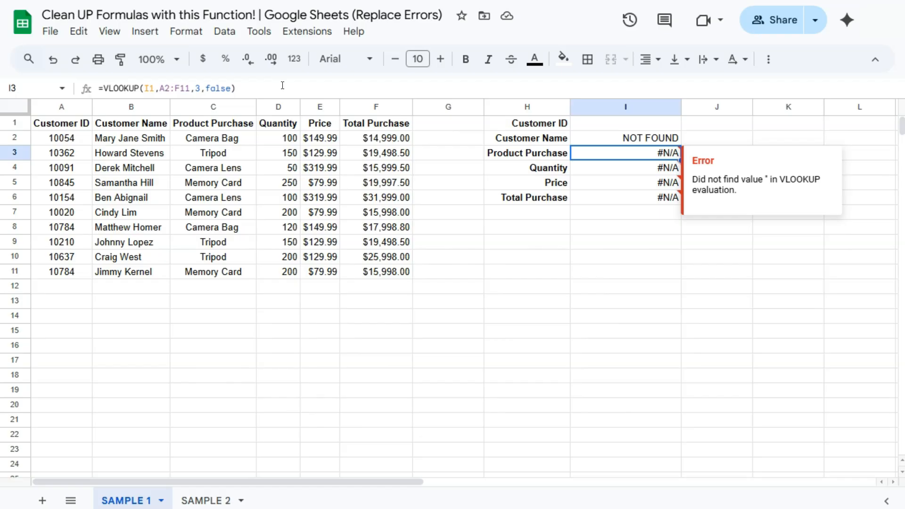
Step: Wrap the Product Purchase formula in I3 with IFERROR: =IFERROR(VLOOKUP(I1,A2:F11,3,false),"NOT FOUND")
left_click(622, 136)
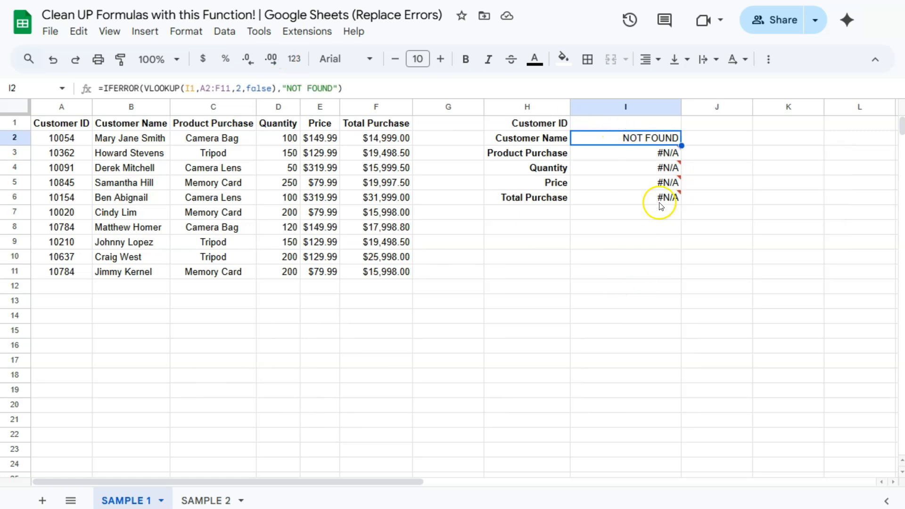
mouse_move(641, 155)
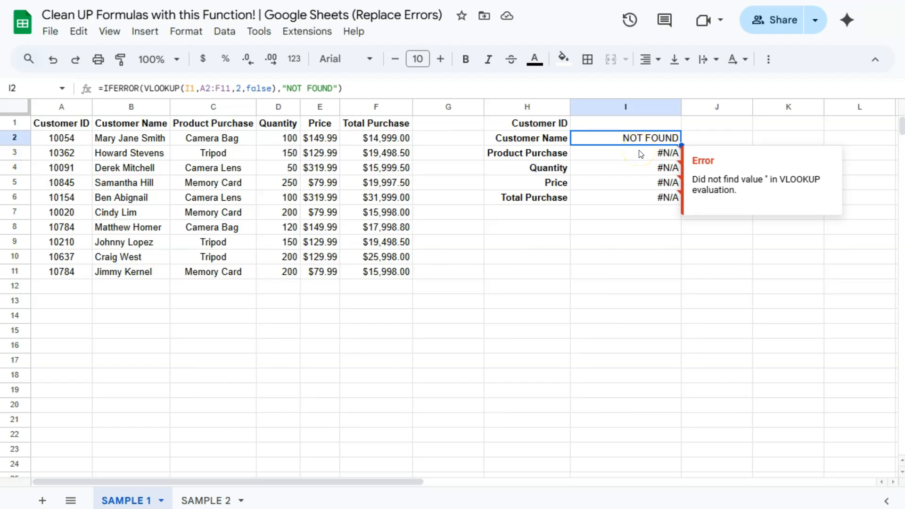
double_click(641, 154)
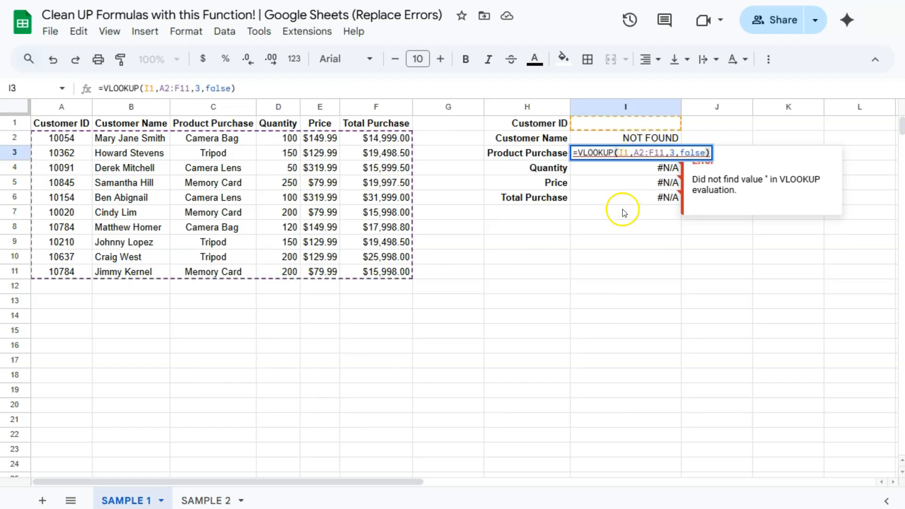
left_click(580, 154)
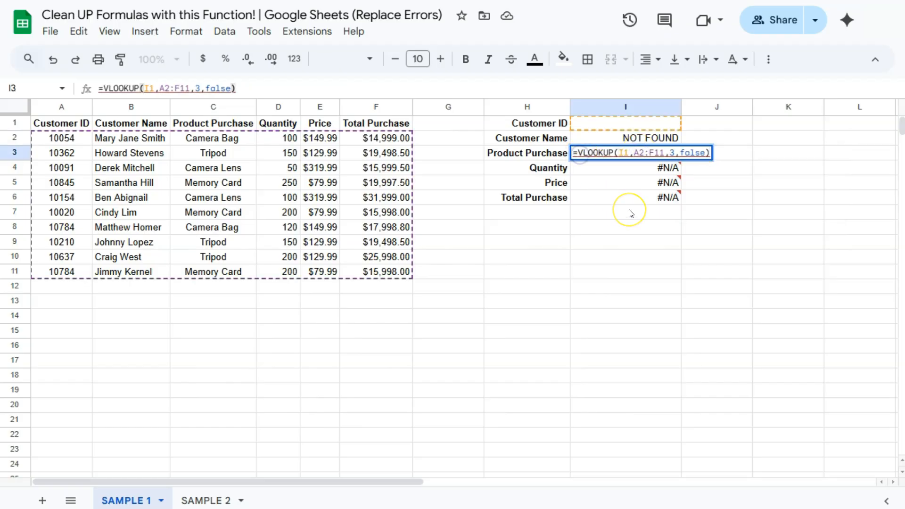
type("IFERROR")
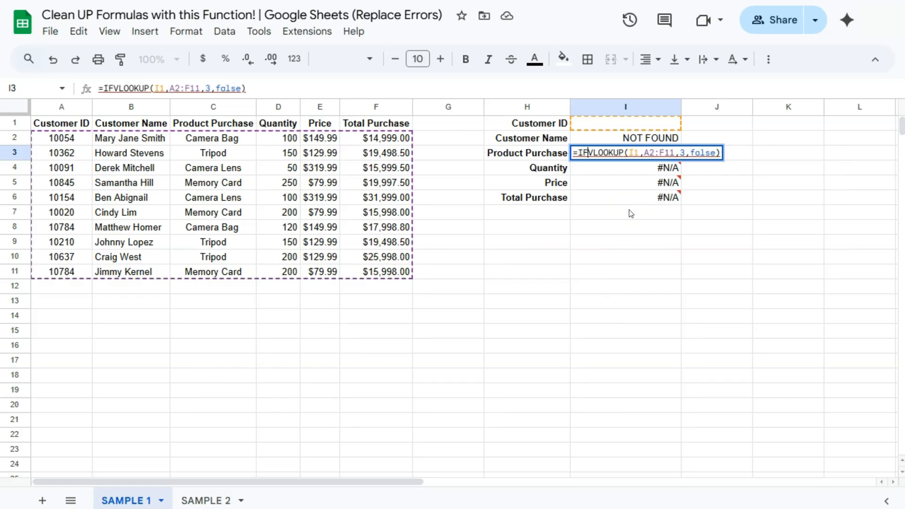
type("(")
left_click(751, 152)
type(",")
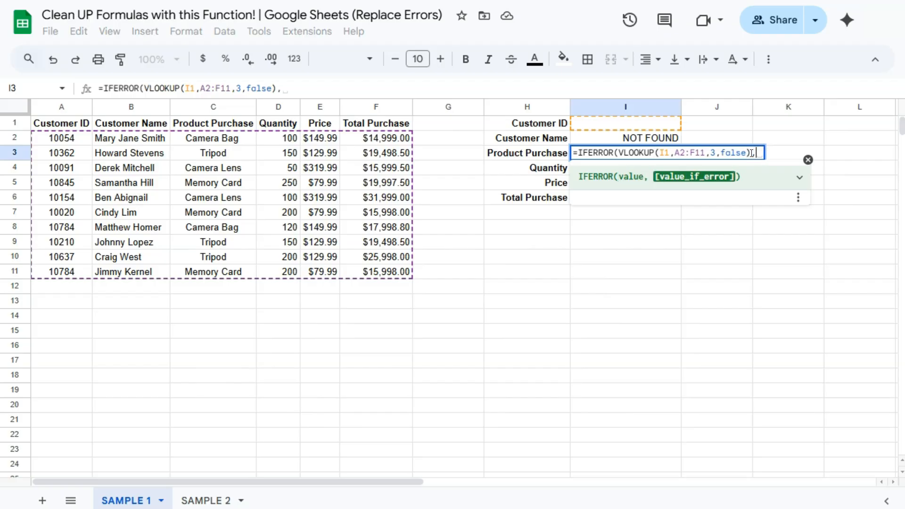
type("\"NOT ")
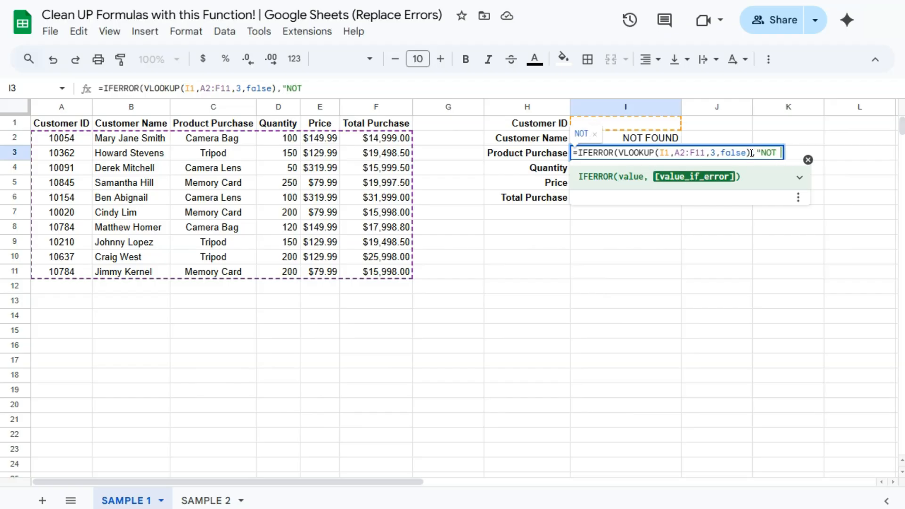
type("FOUND\")")
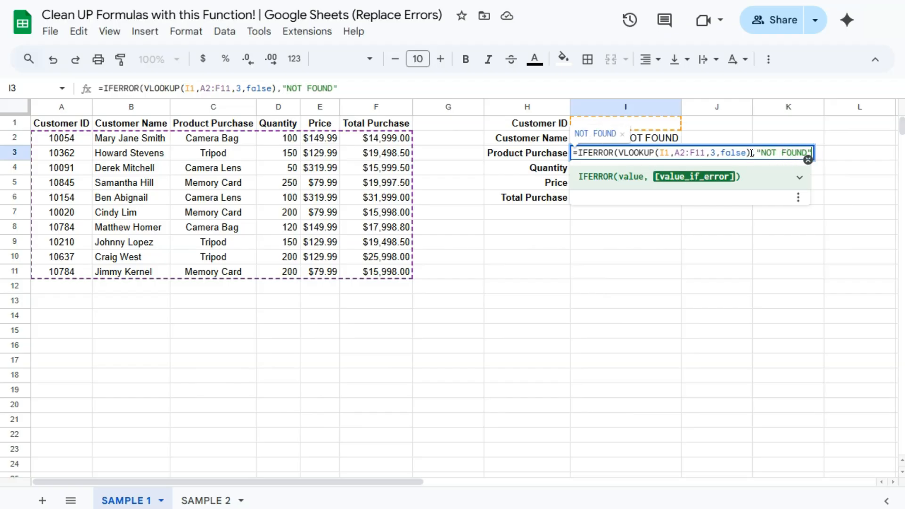
key("Return")
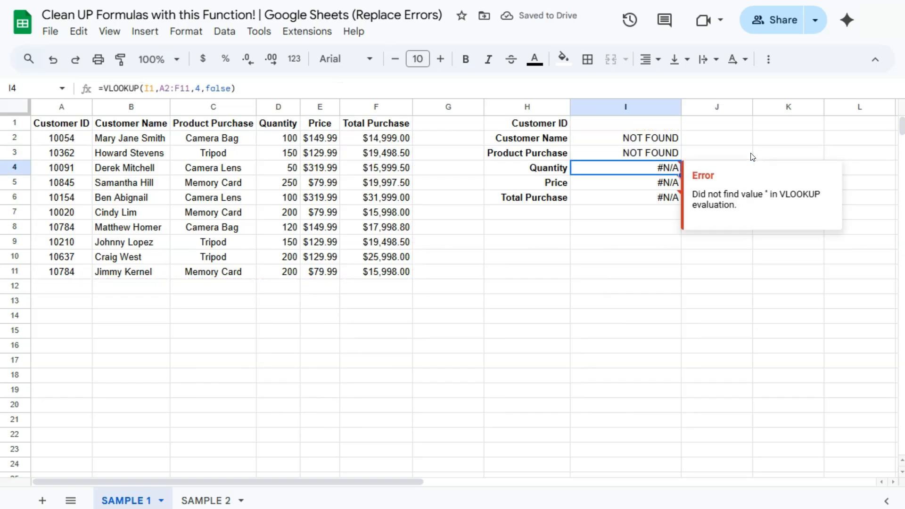
Step: Enter the customer ID from A10 into I1 to test the IFERROR-wrapped lookup formulas with an existing record
left_click(696, 129)
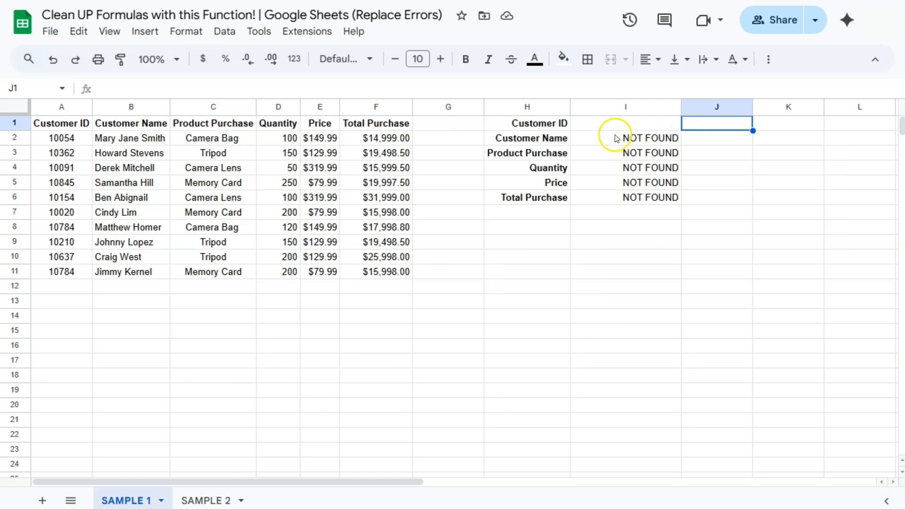
left_click(641, 138)
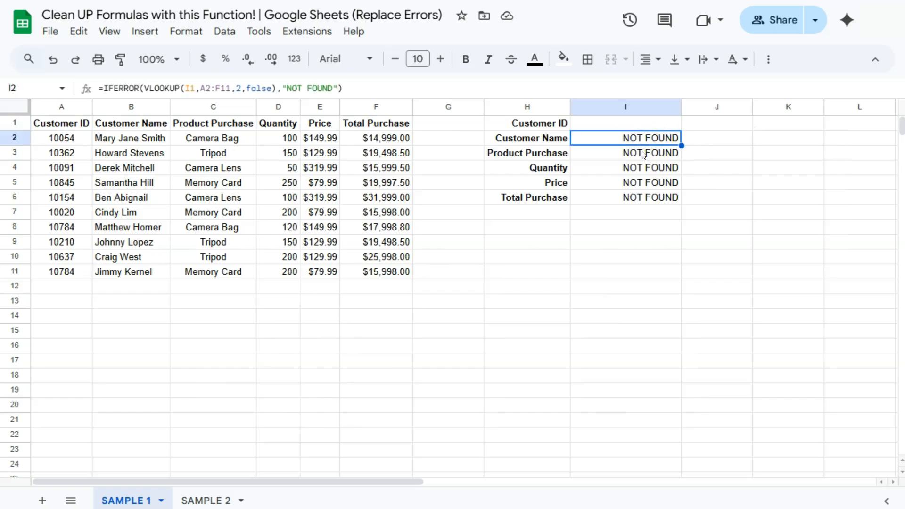
left_click(641, 128)
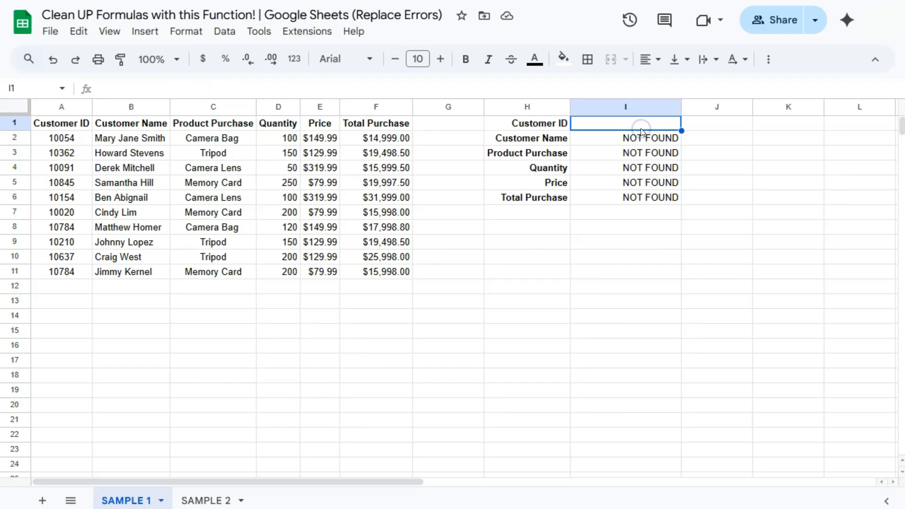
type("10637")
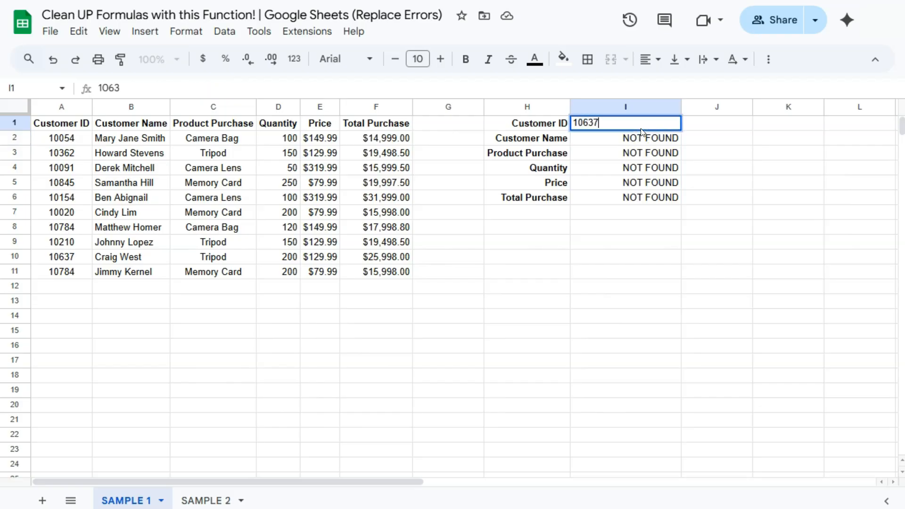
key("Return")
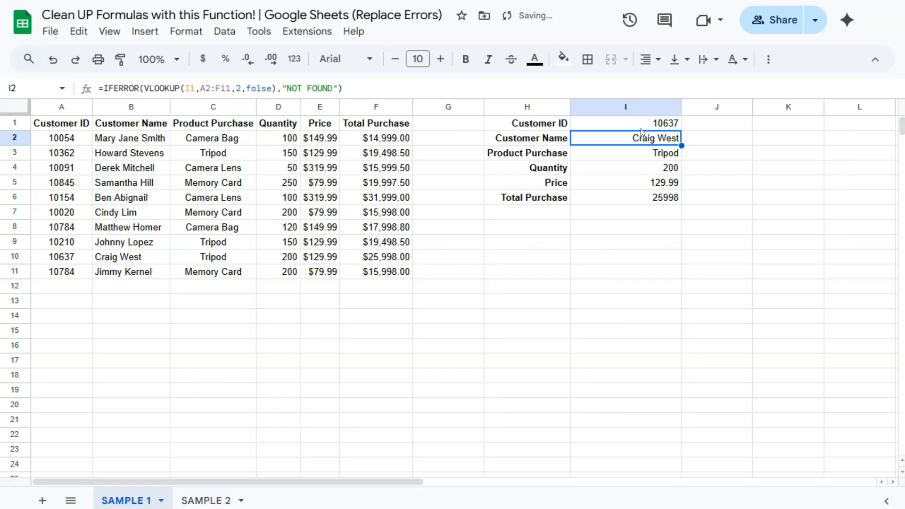
Step: Remove the last digit of the customer ID in I1 to test the lookup with an ID missing from the table
left_click(677, 121)
double_click(676, 121)
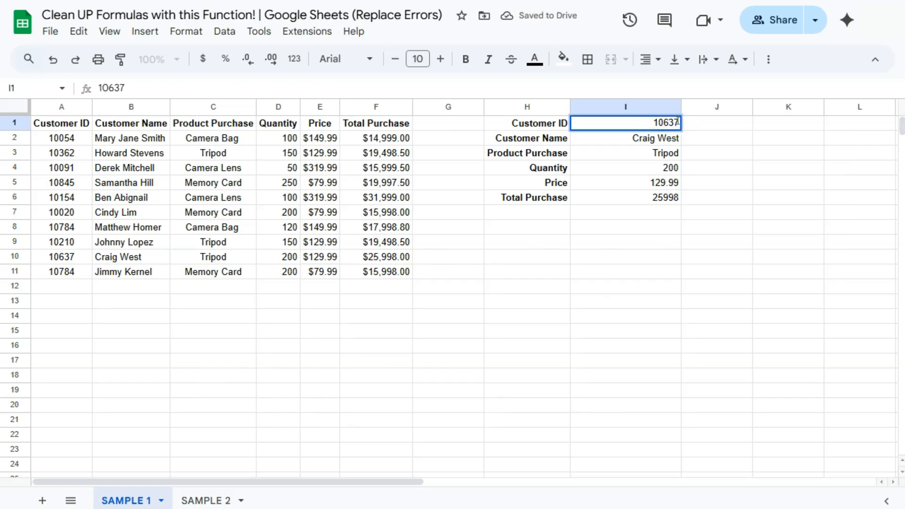
key("BackSpace")
key("Return")
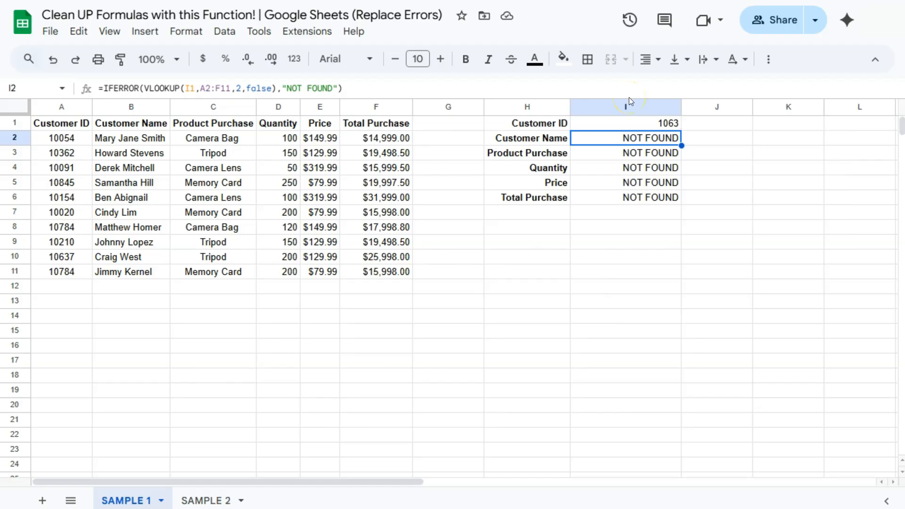
Step: On the SAMPLE 2 sheet, examine the Commission formula and its error in D2, and the Sales cells C2, C13 and C18
left_click(210, 500)
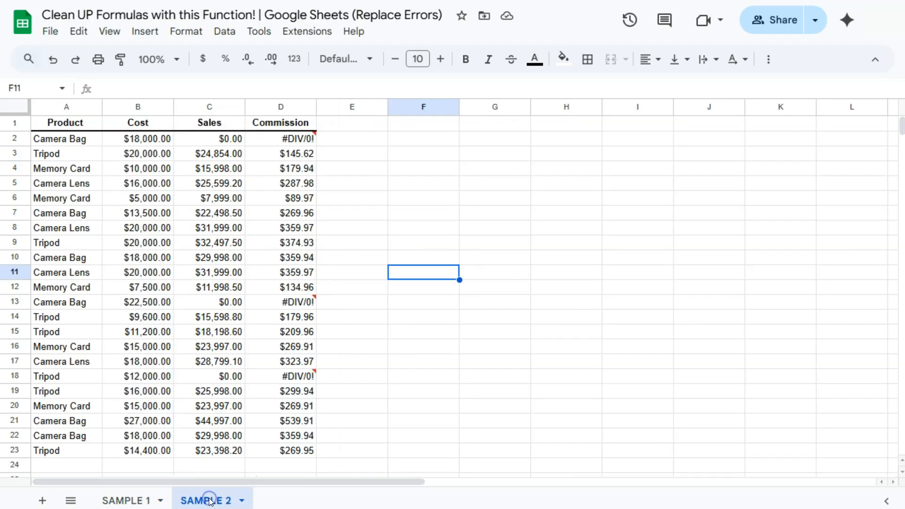
left_click(337, 139)
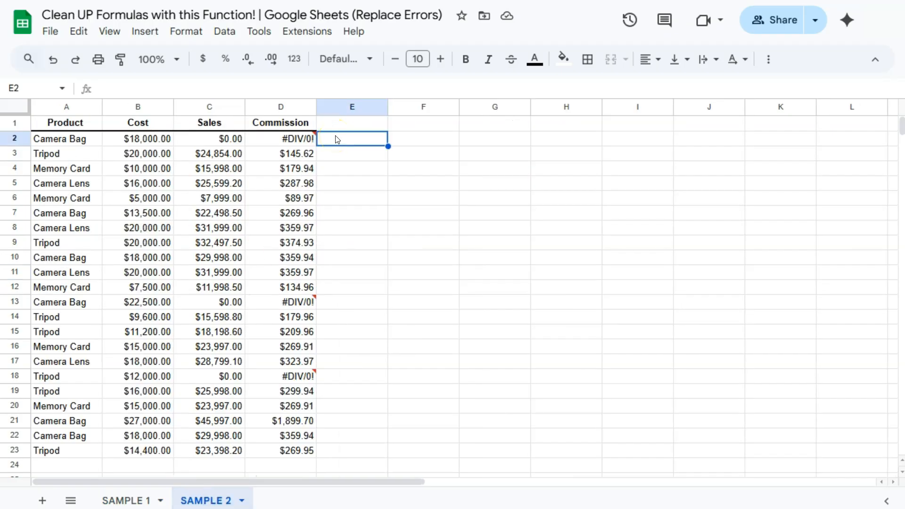
left_click(283, 139)
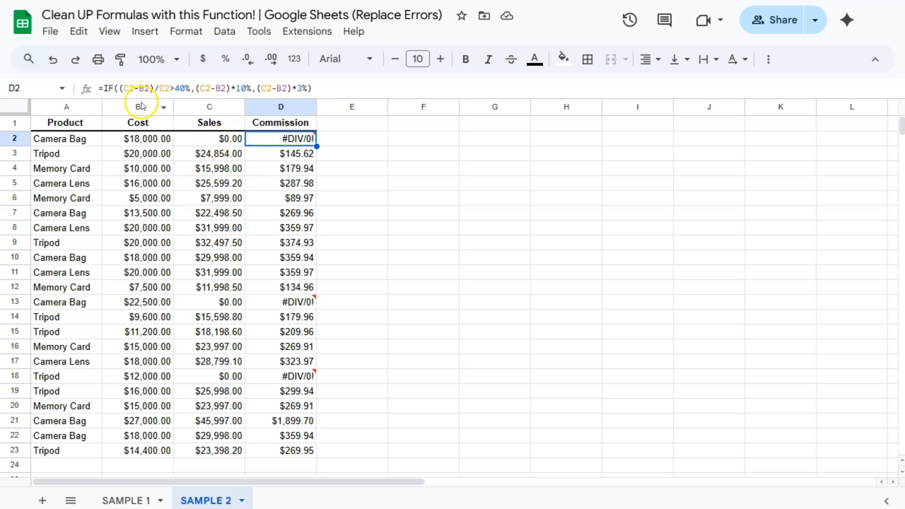
left_click(158, 143)
left_click(198, 140)
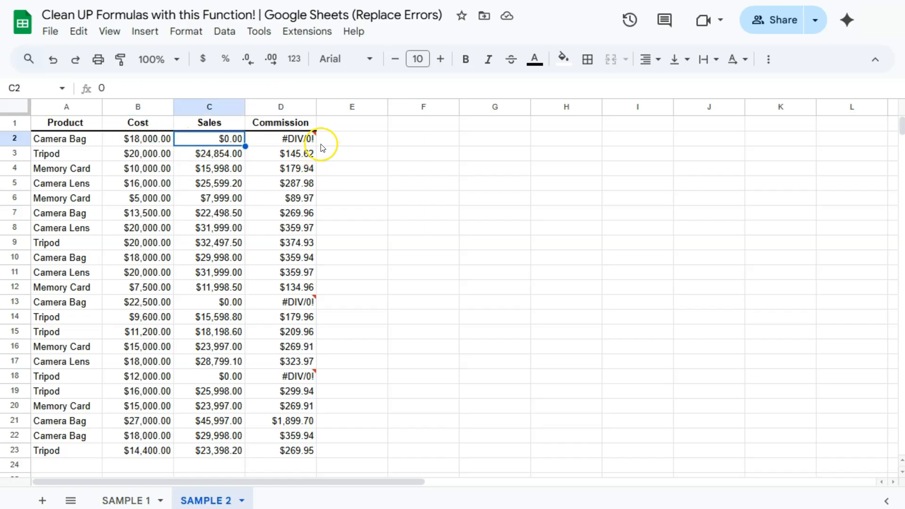
left_click(294, 142)
mouse_move(309, 142)
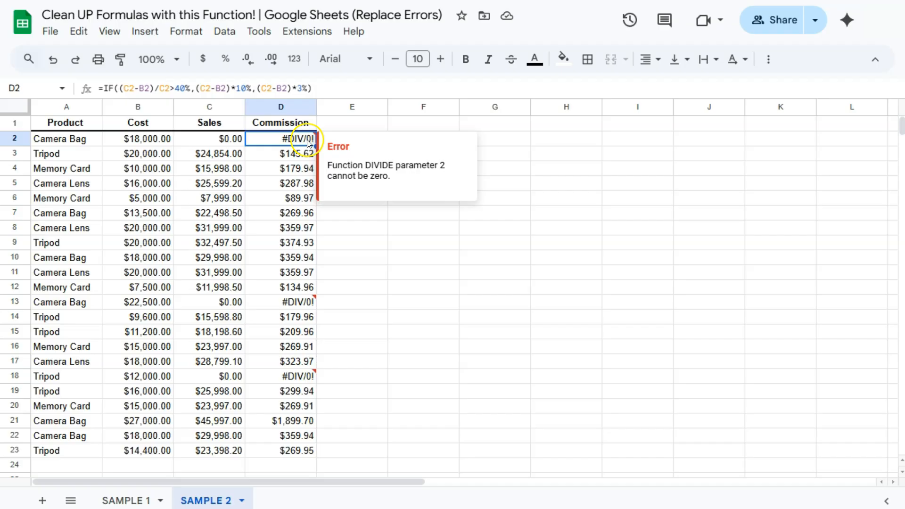
left_click(227, 137)
left_click(226, 301)
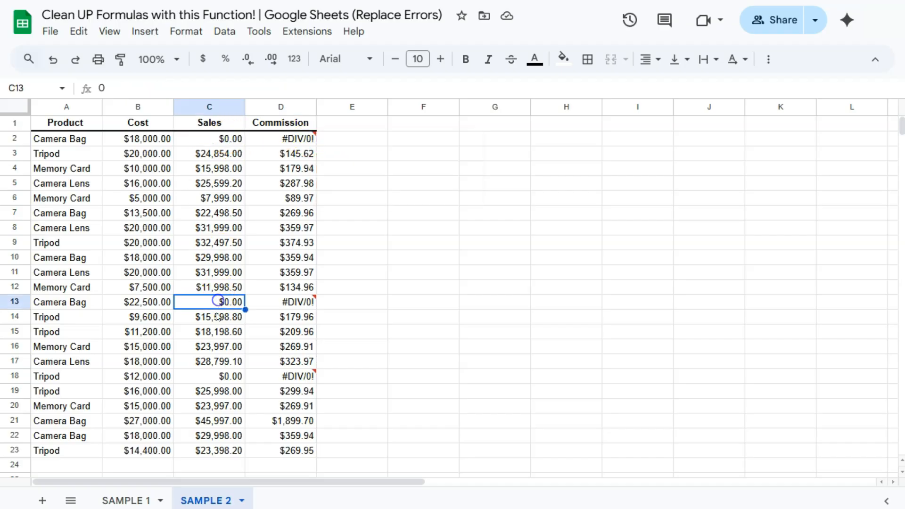
left_click(210, 377)
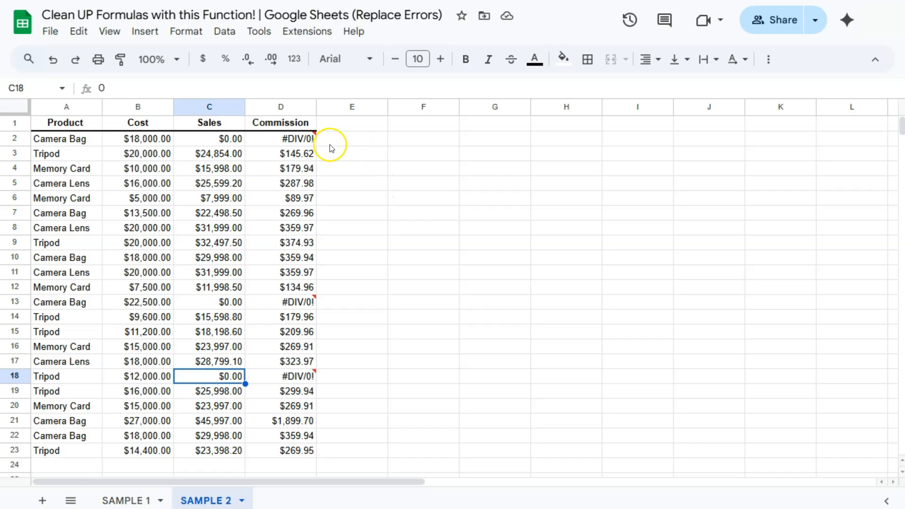
mouse_move(307, 139)
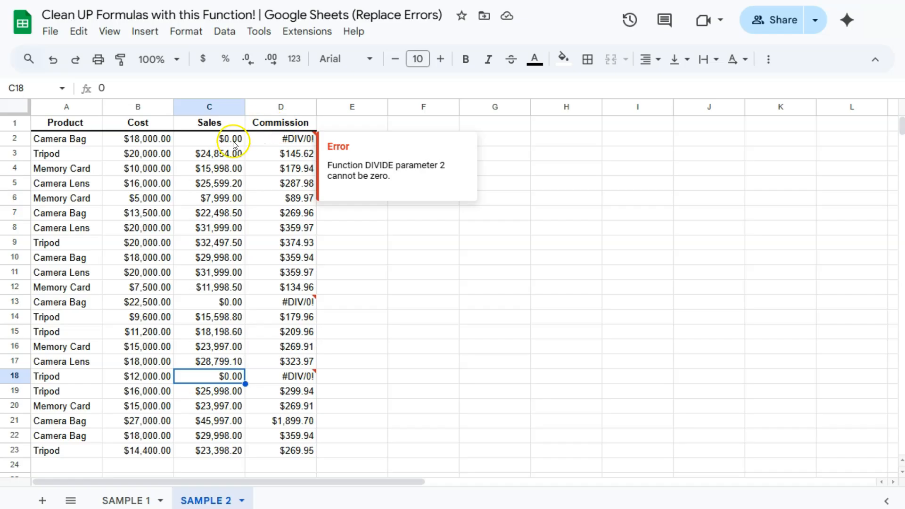
Step: Wrap the Commission formula in D2 with IFERROR: =IFERROR(IF((C2-B2)/C2>40%,(C2-B2)*10%,(C2-B2)*3%),"NO SALES")
double_click(302, 140)
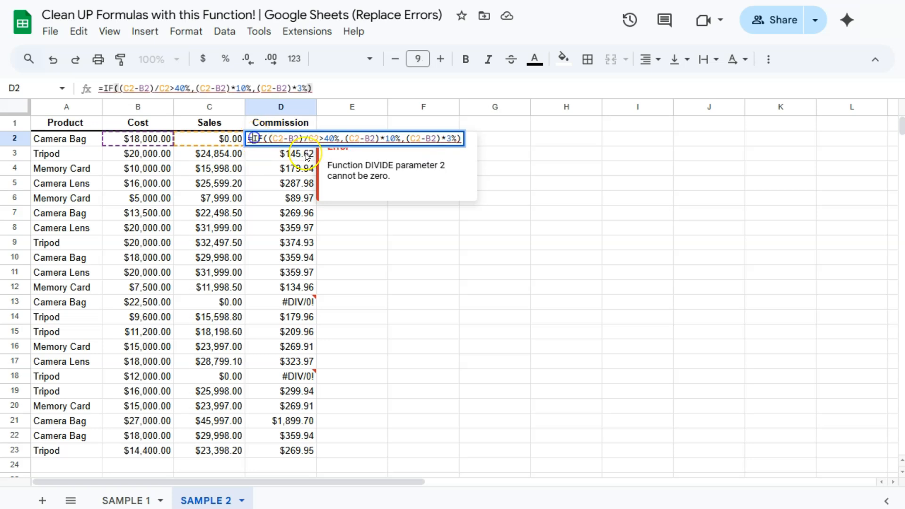
type("IFERR")
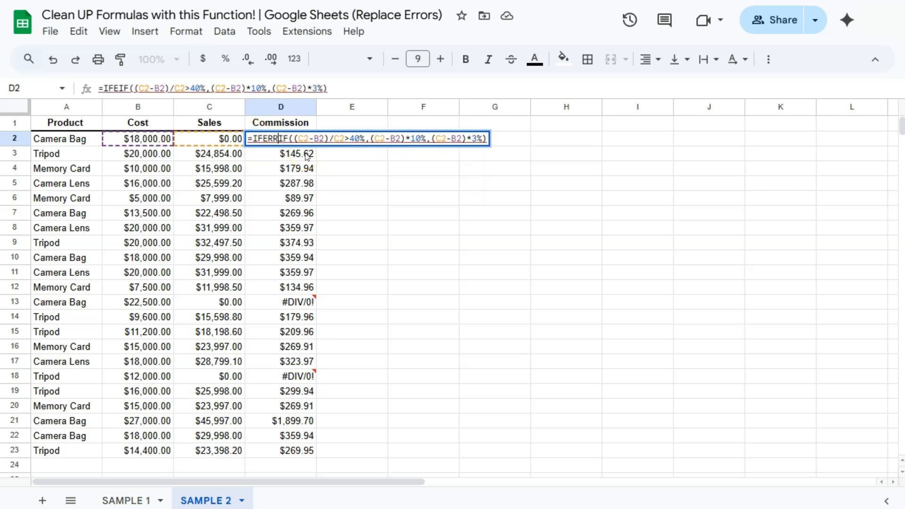
type("OR(")
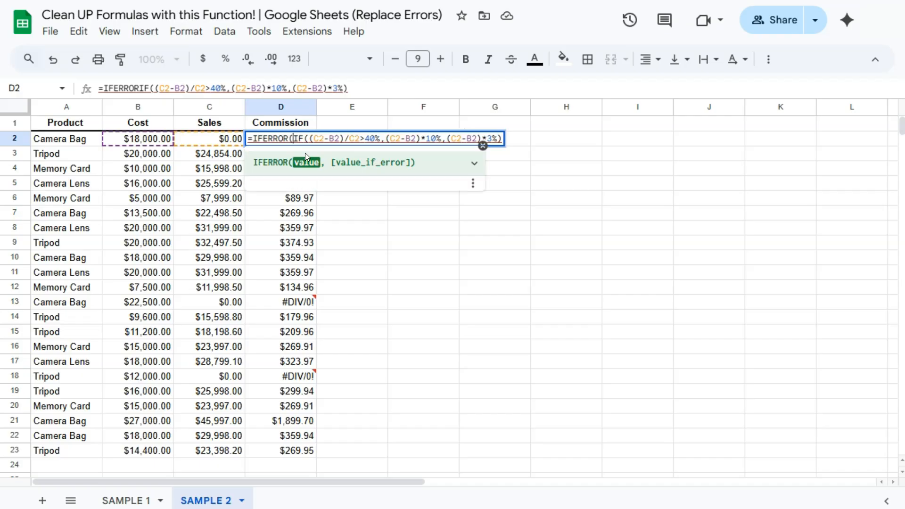
left_click(502, 138)
type(",")
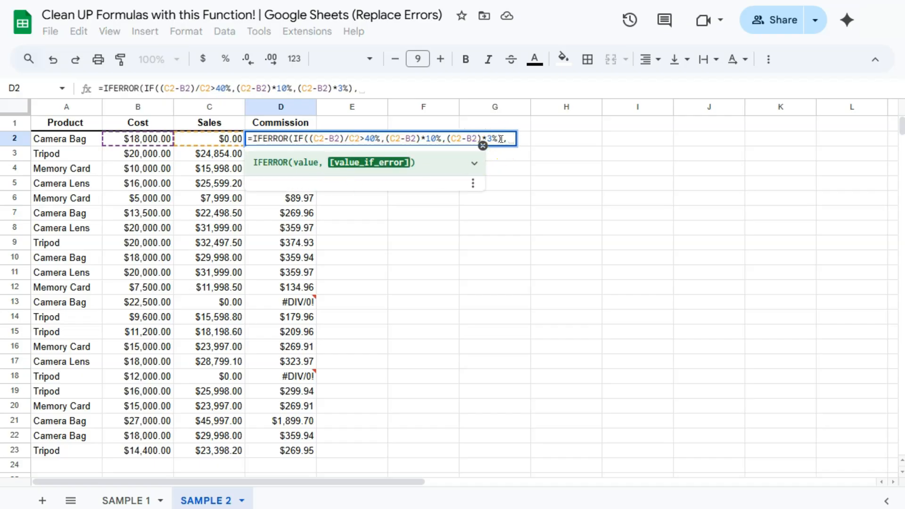
type("\"NO S")
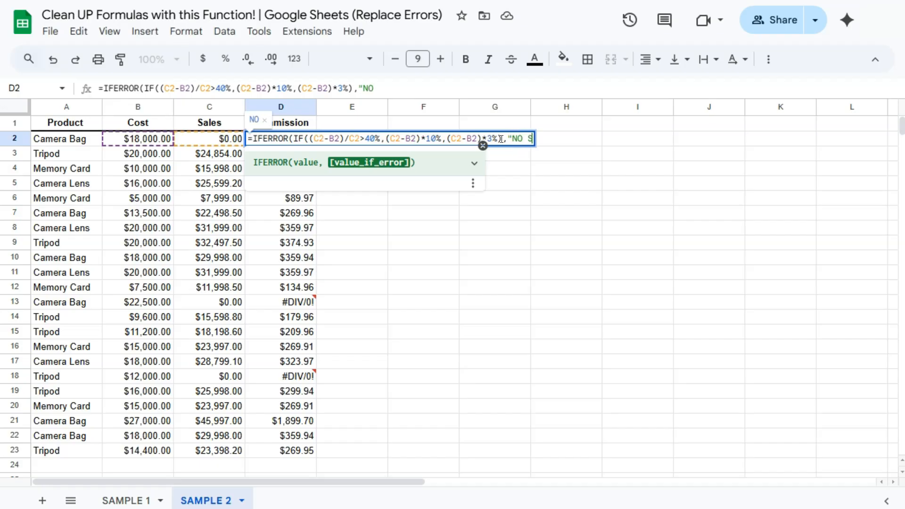
type("ALES\")")
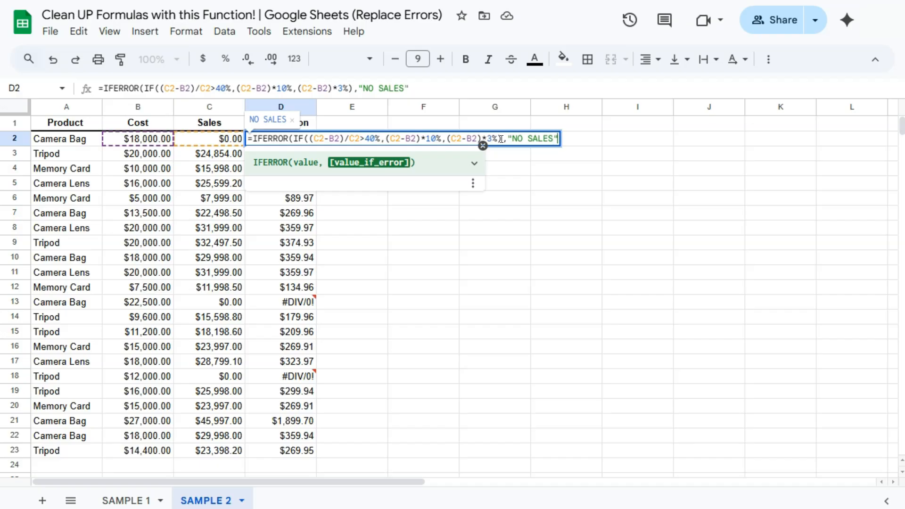
key("Return")
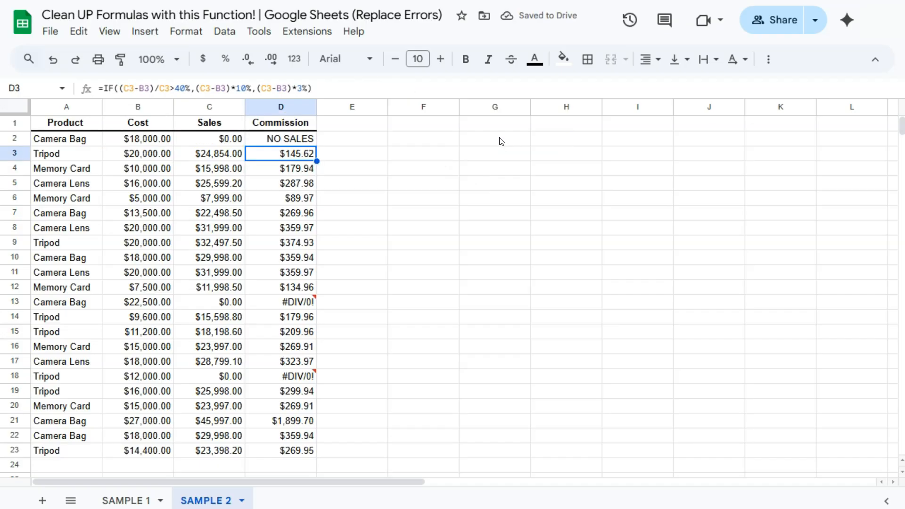
Step: Fill the D2 formula down the Commission column through D23 and check rows 2, 13 and 18
left_click(309, 138)
left_click_drag(317, 147, 309, 450)
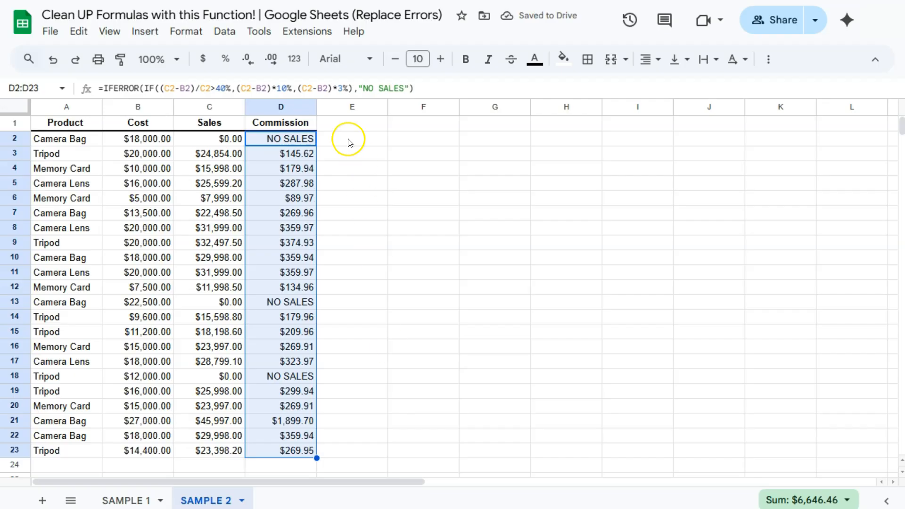
left_click(323, 140)
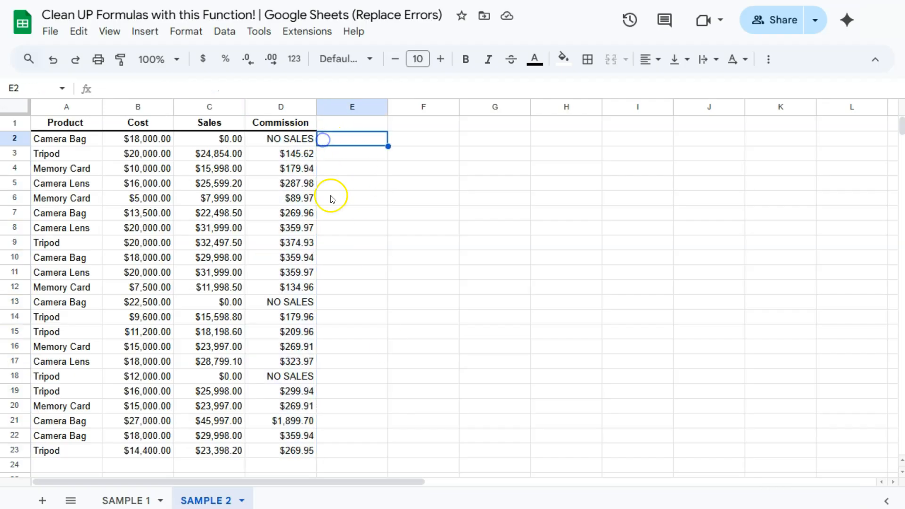
left_click(340, 304)
left_click(340, 378)
left_click(363, 378)
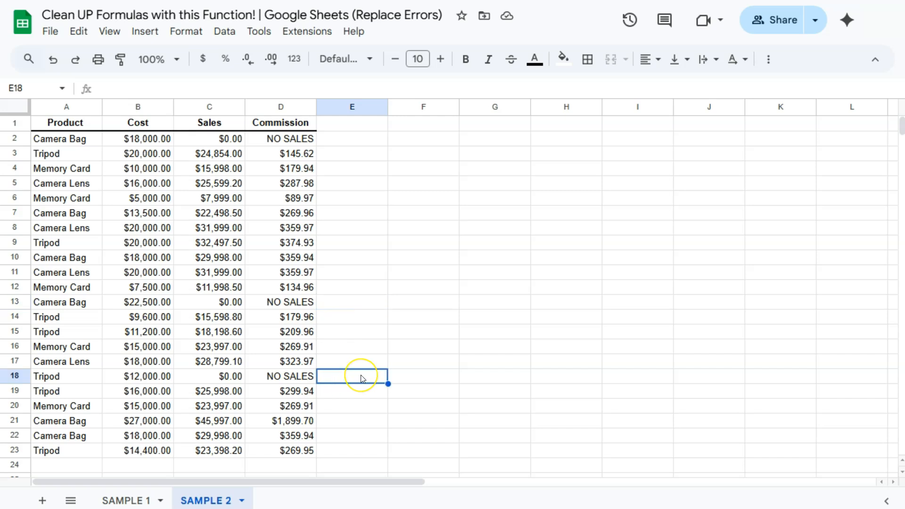
Step: Return to the SAMPLE 1 sheet and review the lookup results in column I
left_click(126, 498)
left_click(205, 501)
left_click(127, 499)
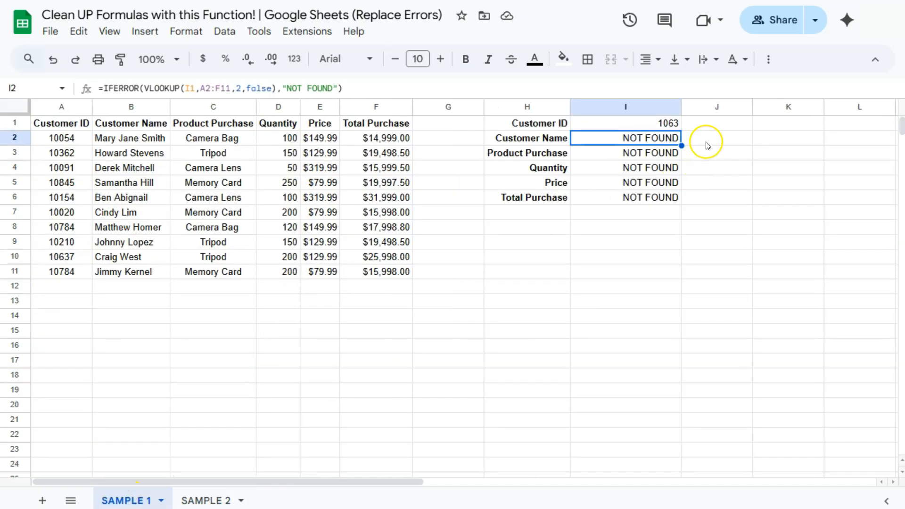
left_click(711, 124)
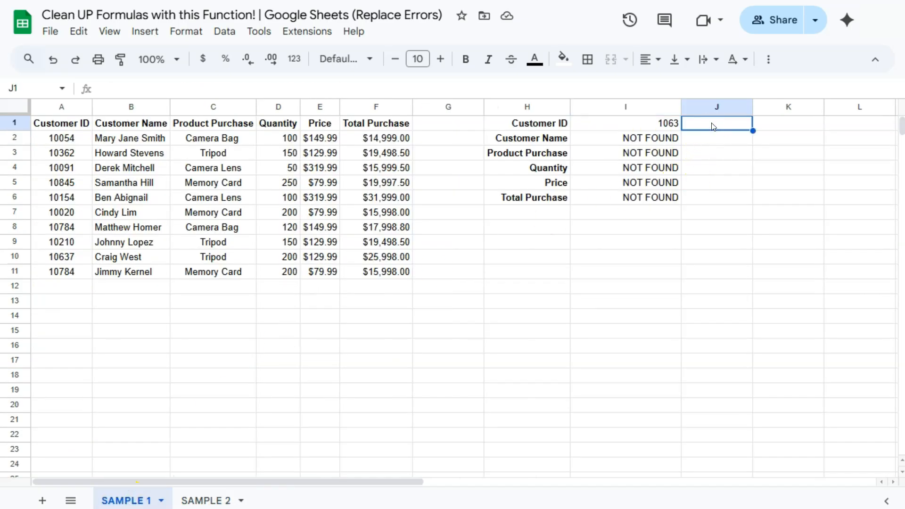